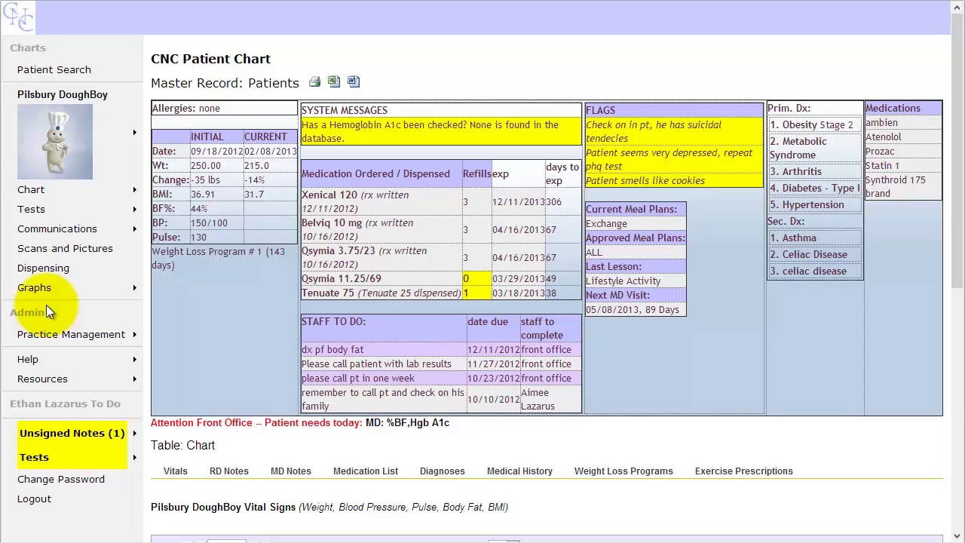
Step: Open the Practice Management submenu under Communications in the sidebar
left_click(51, 334)
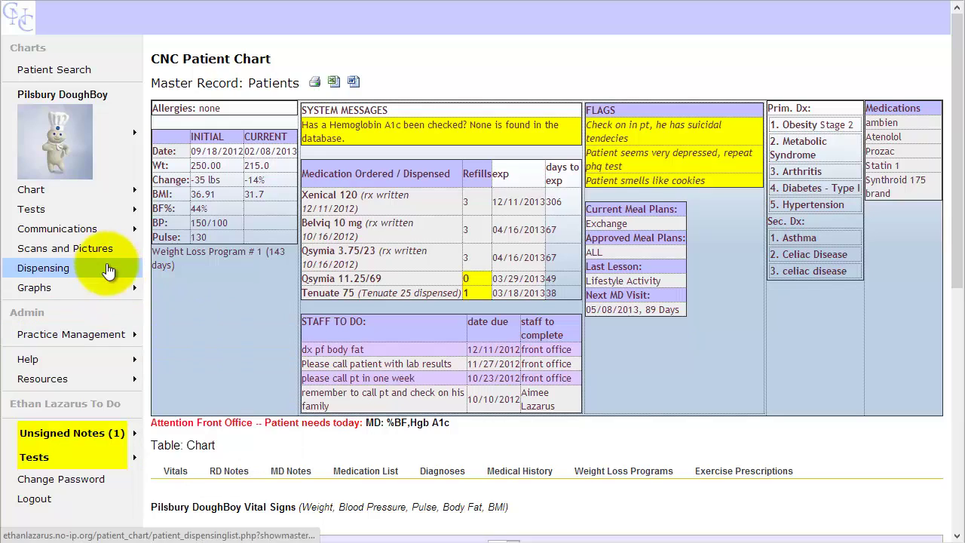
mouse_move(90, 236)
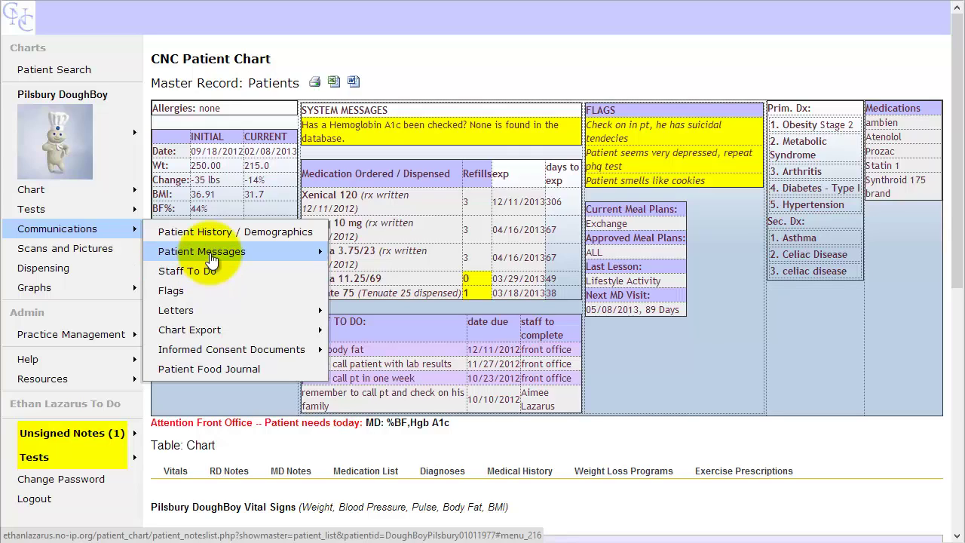
mouse_move(203, 255)
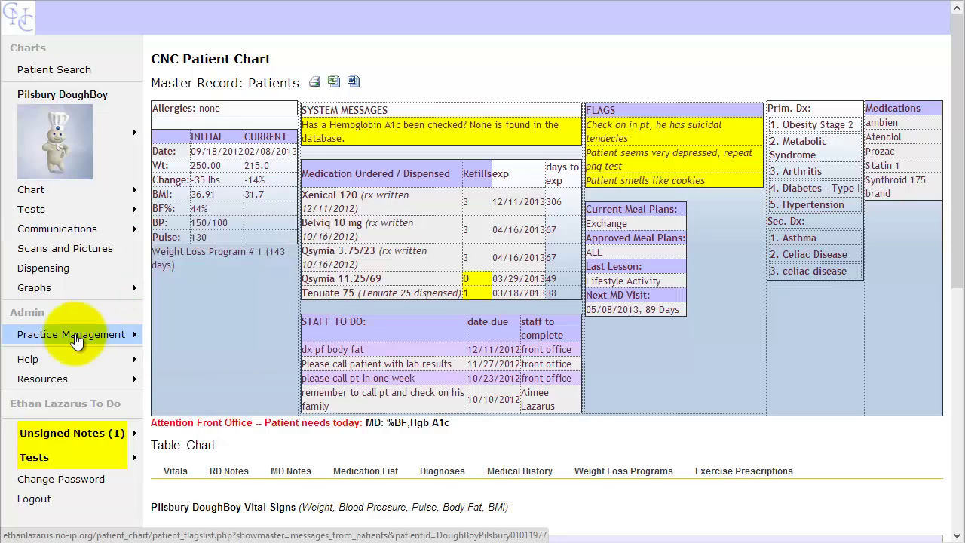
mouse_move(76, 339)
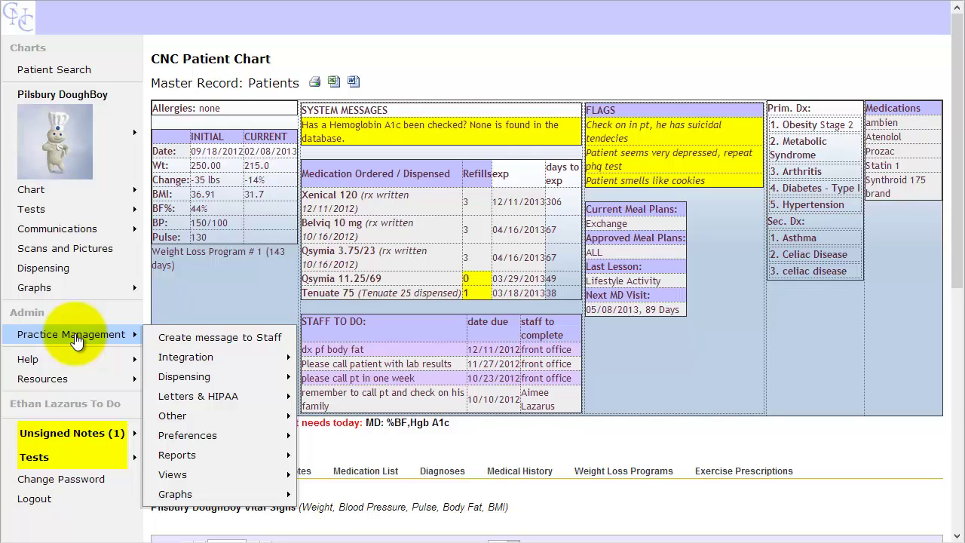
Step: Add a new staff message from the current user to themselves only, dated 02/08/2013
left_click(195, 333)
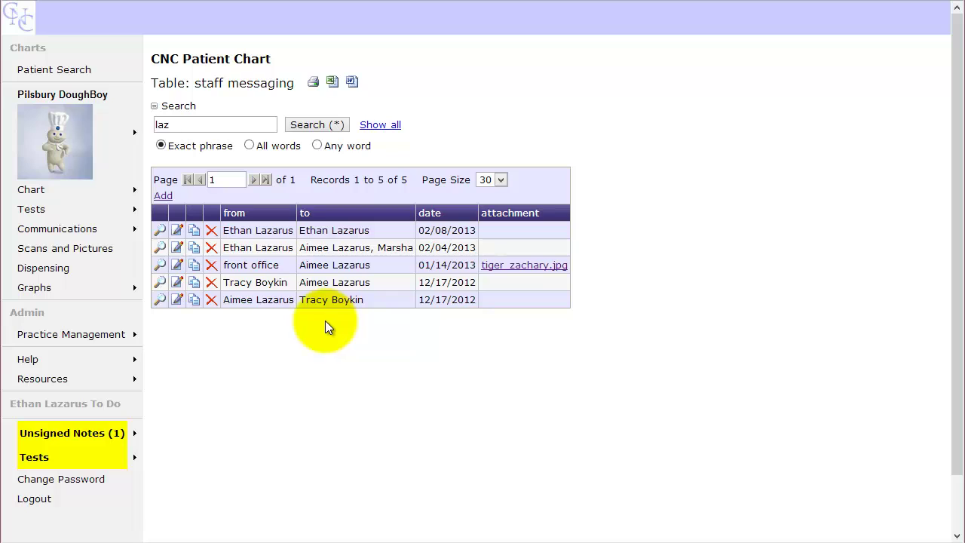
left_click(165, 200)
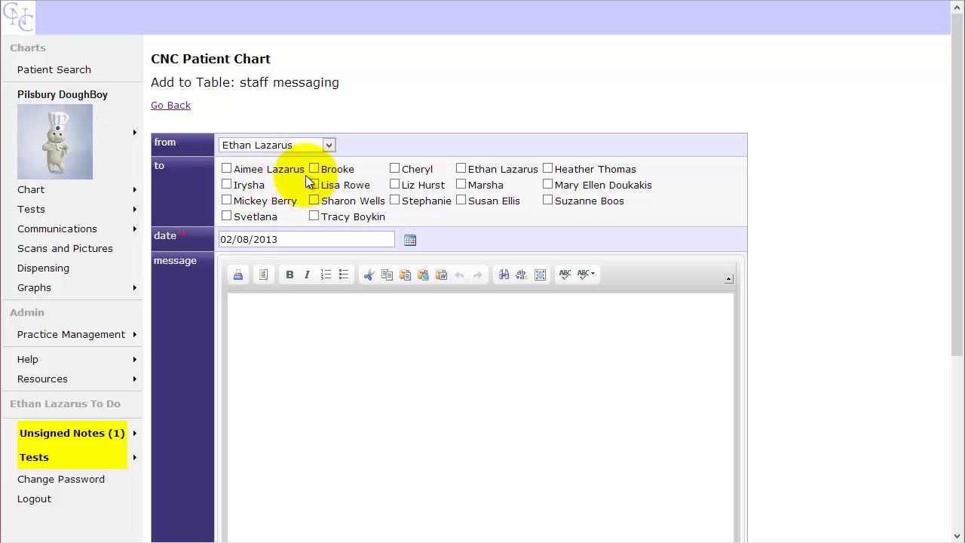
left_click(328, 145)
left_click(328, 145)
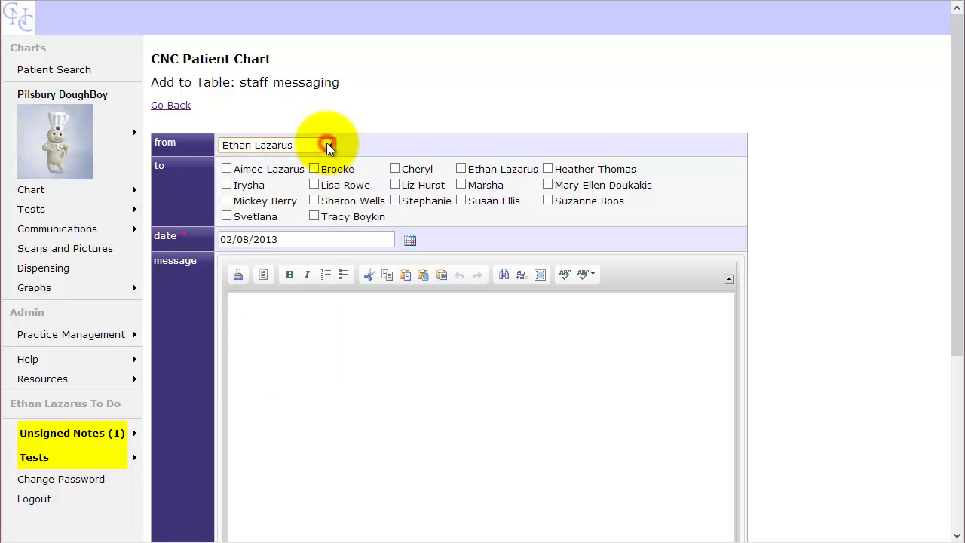
left_click(329, 145)
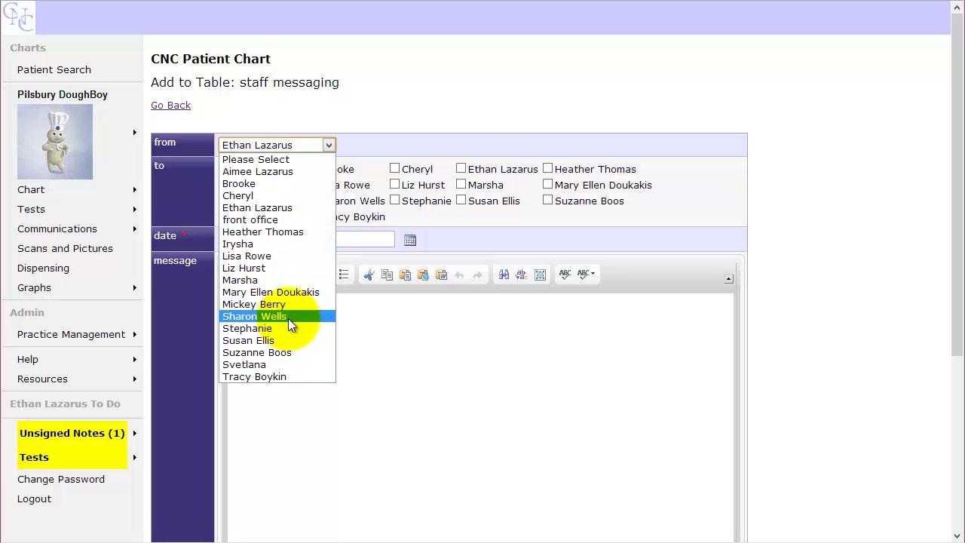
left_click(285, 209)
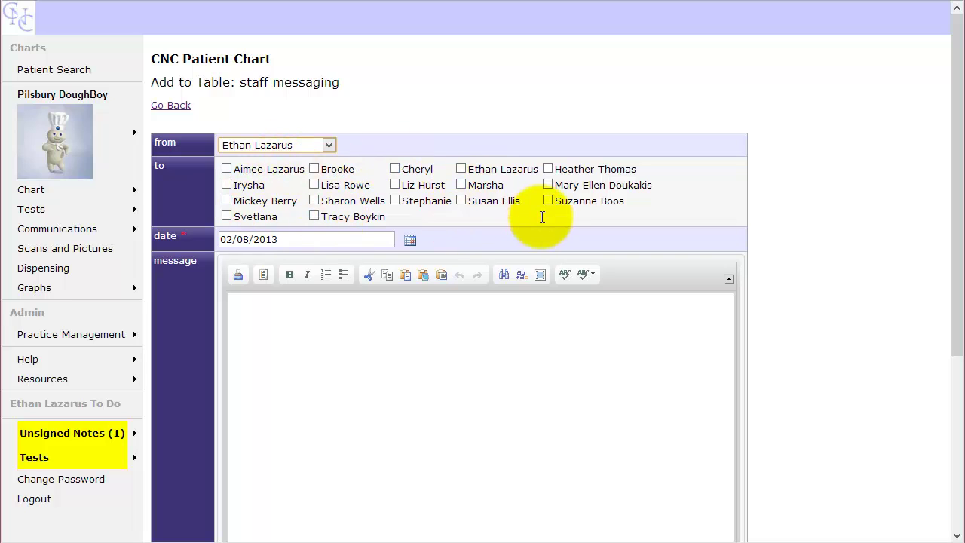
left_click(461, 169)
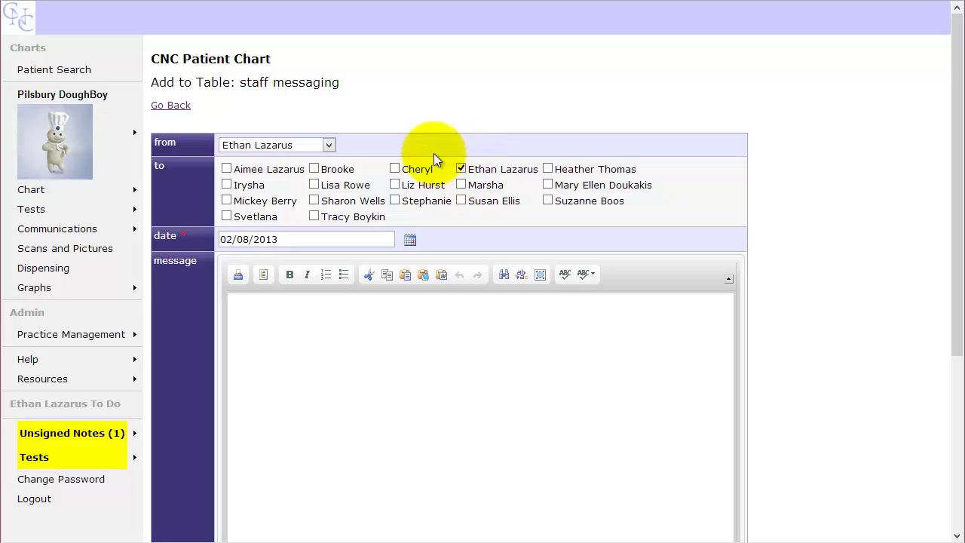
left_click(301, 242)
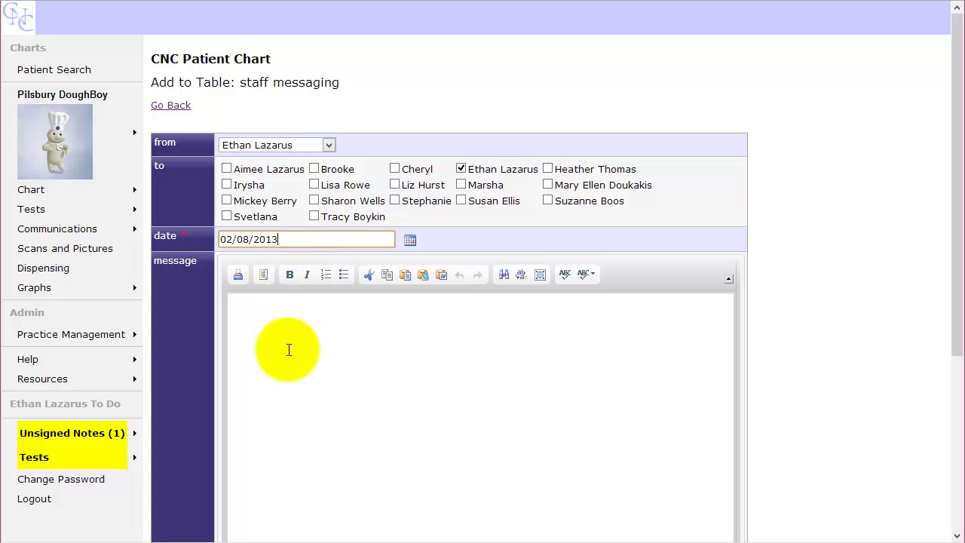
Step: Write the body 'This is a very important message from me to myself. I need to read it today.'
left_click(287, 350)
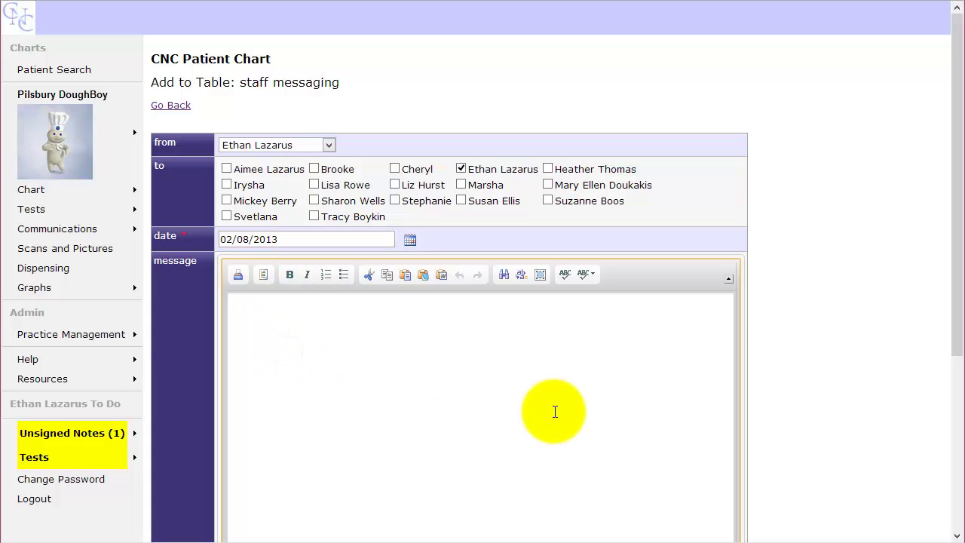
type("This is a very important message from m")
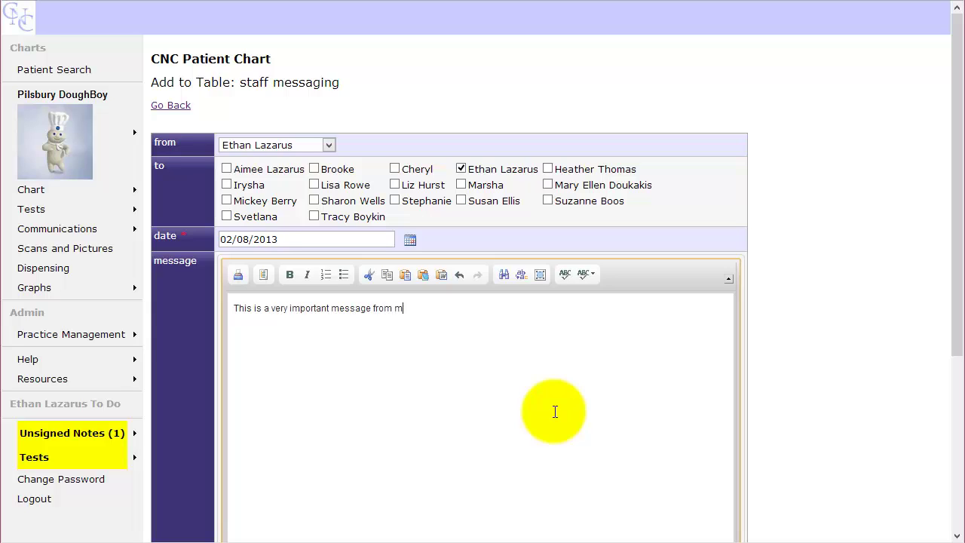
type("e to myself.  I need to read it today.")
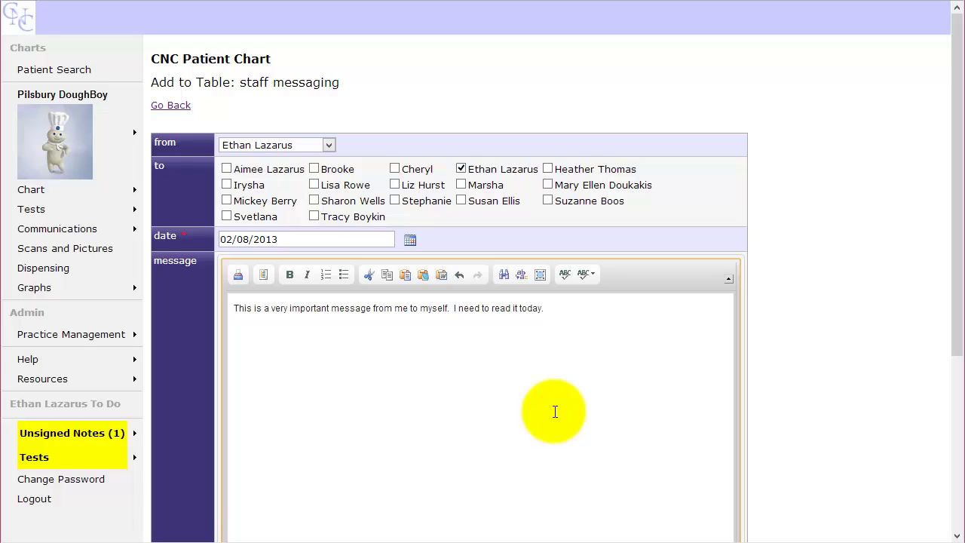
scroll(554, 412, "down", 4)
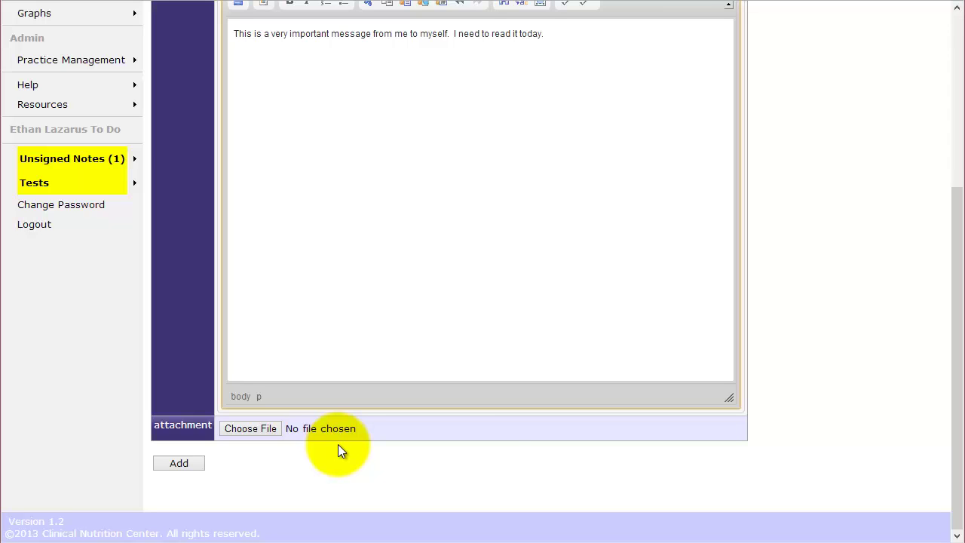
Step: Browse the Music and Pictures libraries for an attachment, then cancel without attaching a file
left_click(247, 432)
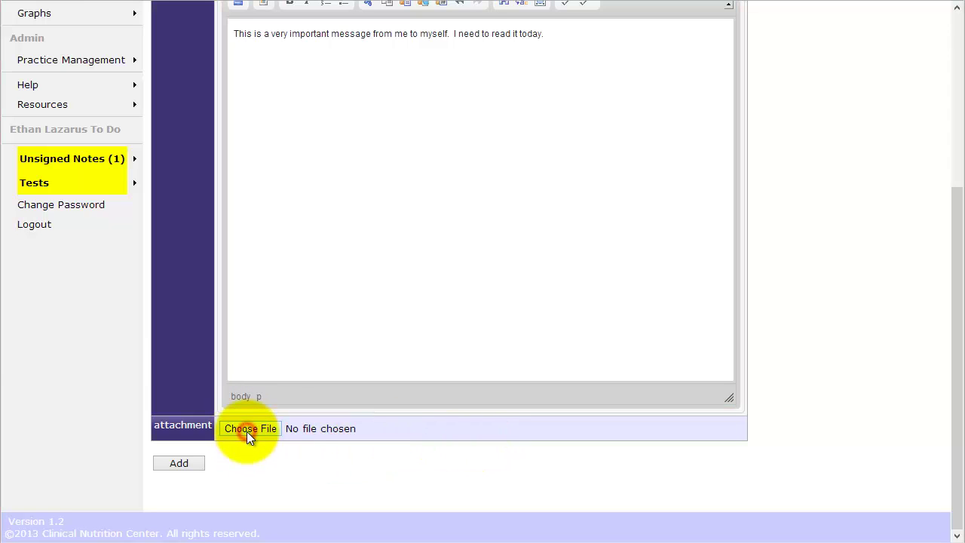
left_click(65, 144)
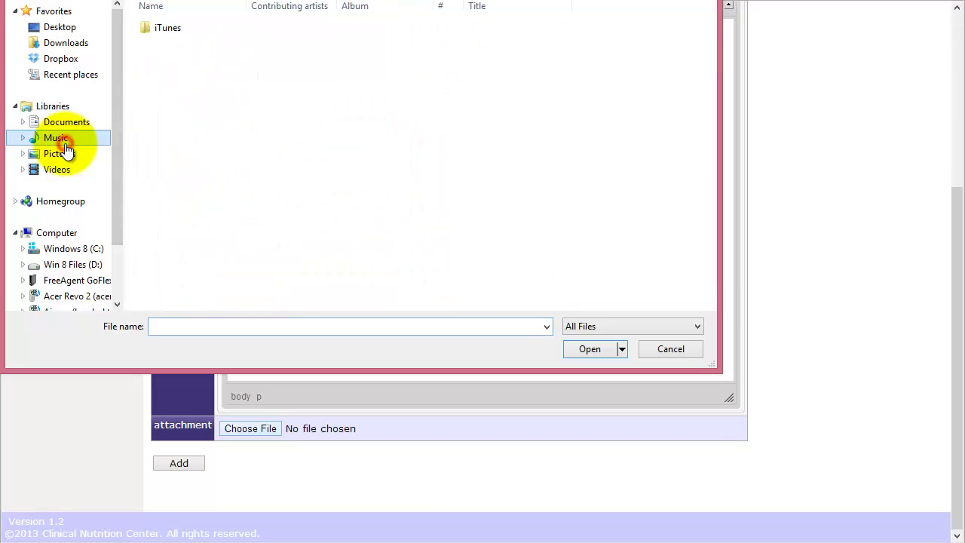
left_click(69, 155)
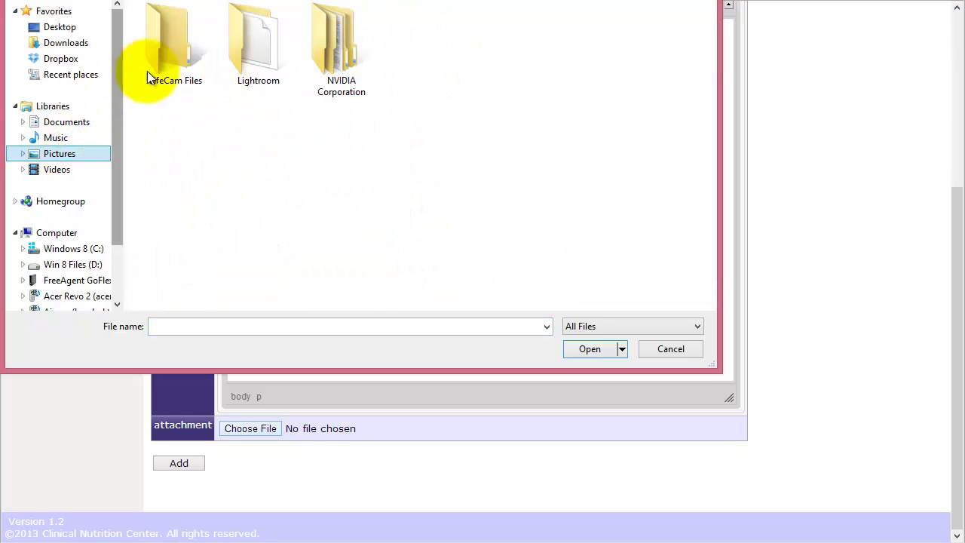
left_click(670, 349)
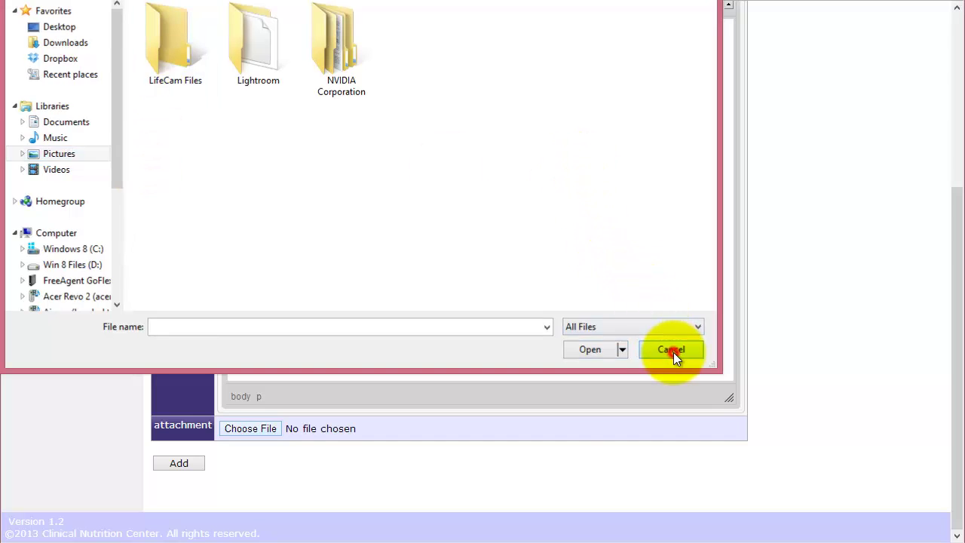
scroll(561, 423, "up", 5)
scroll(561, 424, "down", 5)
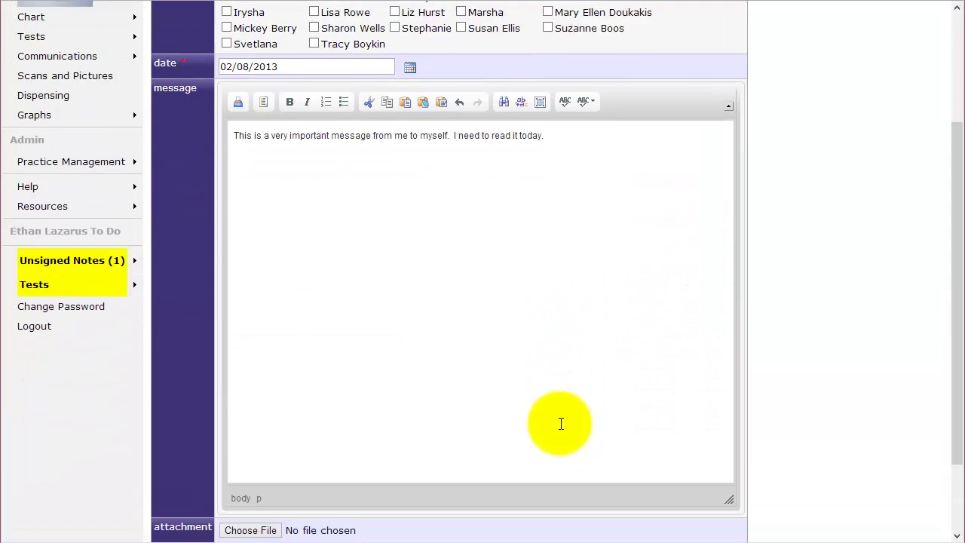
Step: Submit the staff message with Add and acknowledge the 'Add succeeded' confirmation
left_click(187, 462)
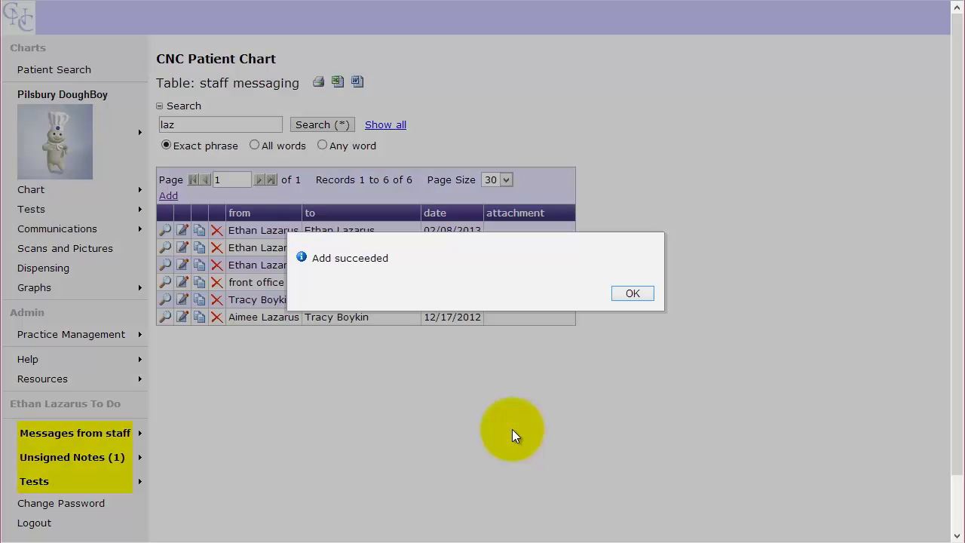
left_click(622, 298)
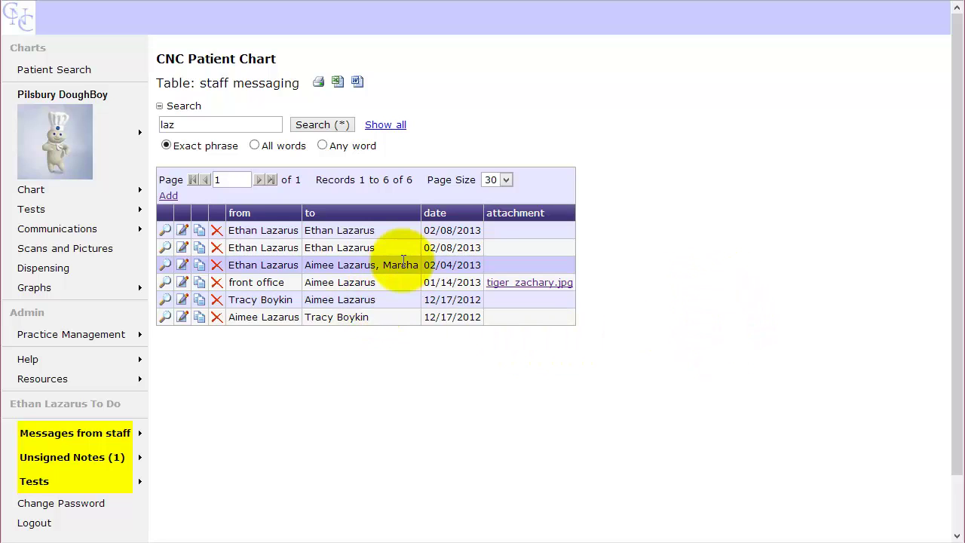
scroll(388, 414, "down", 1)
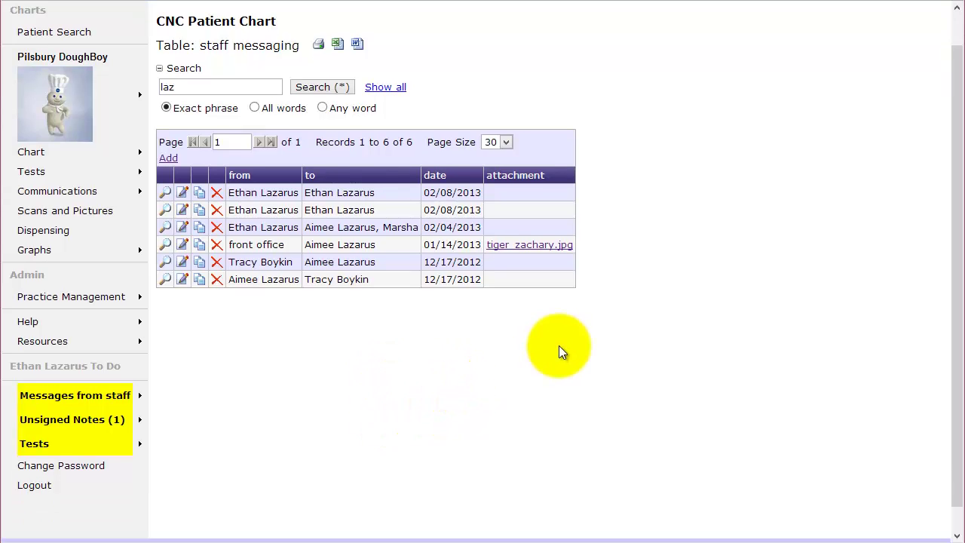
mouse_move(105, 398)
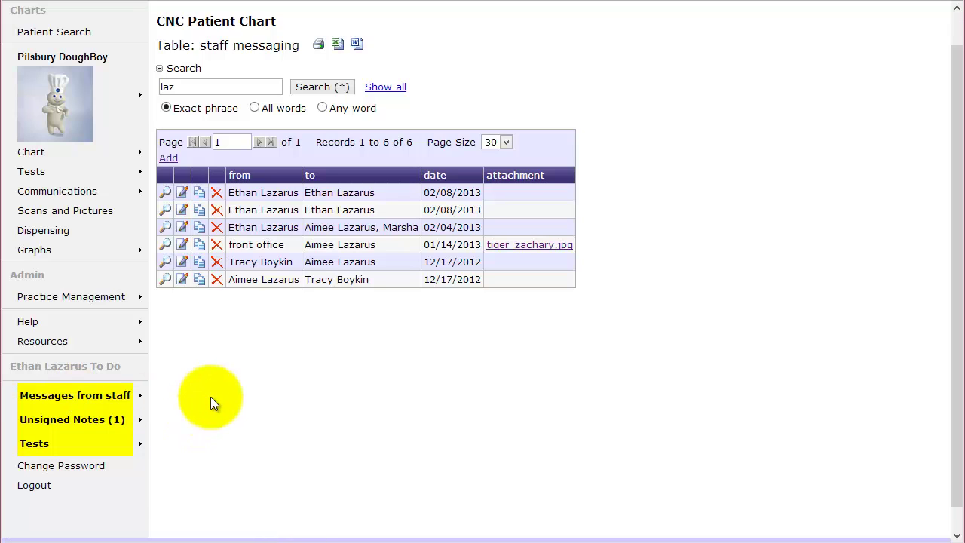
Step: Log out, sign in with the front office user name and password, then log out again
left_click(68, 485)
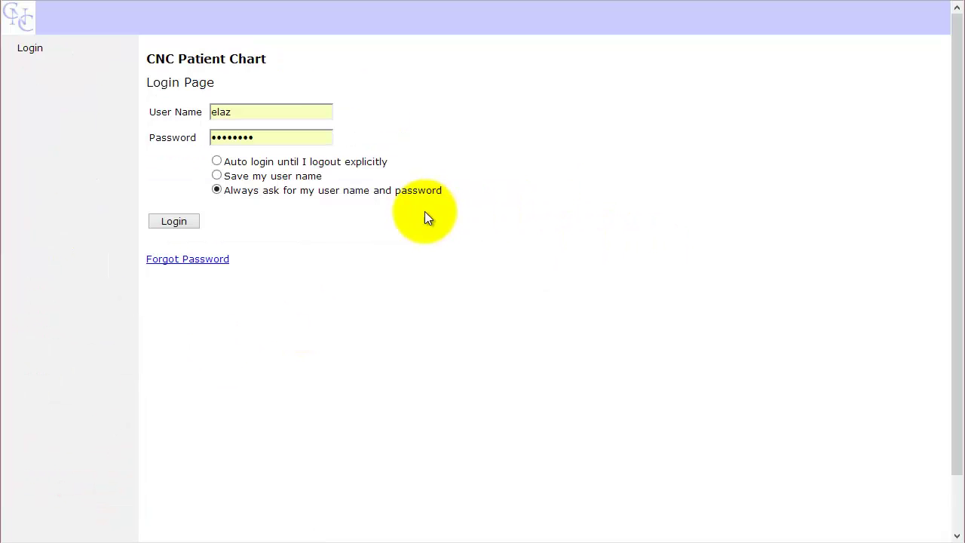
double_click(260, 106)
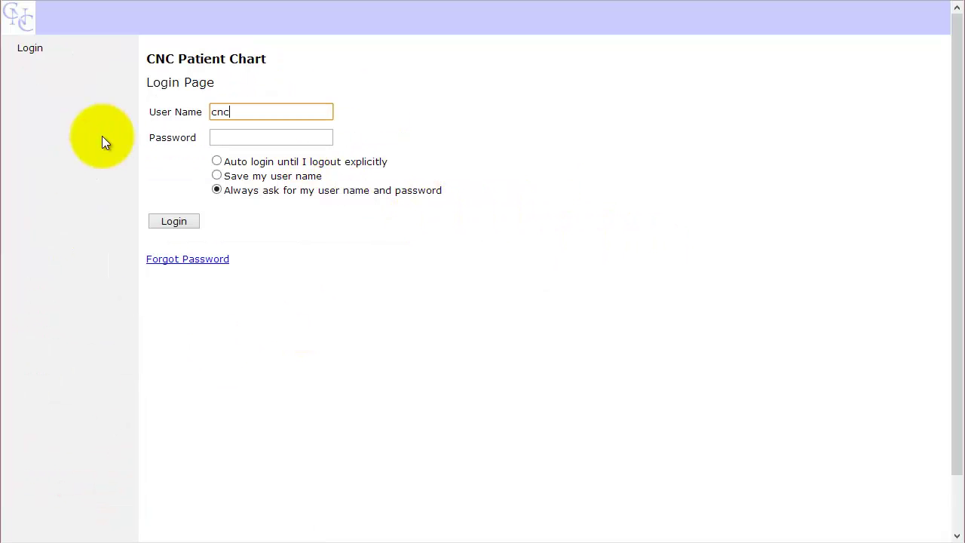
key("Tab")
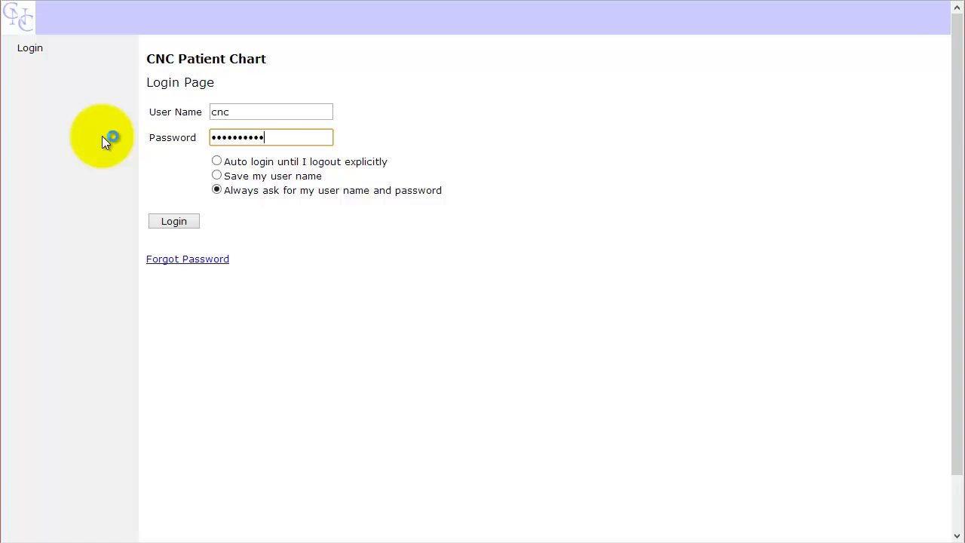
key("Return")
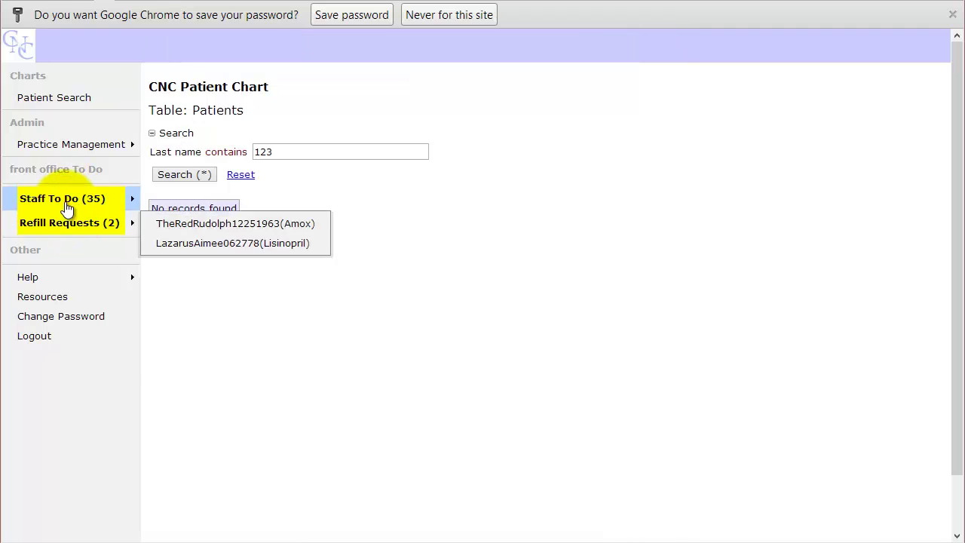
mouse_move(67, 207)
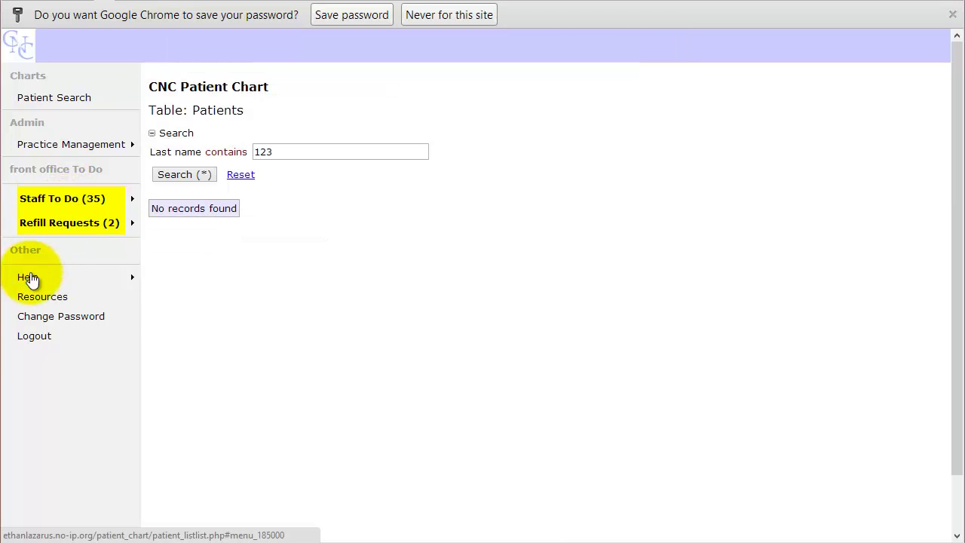
left_click(26, 336)
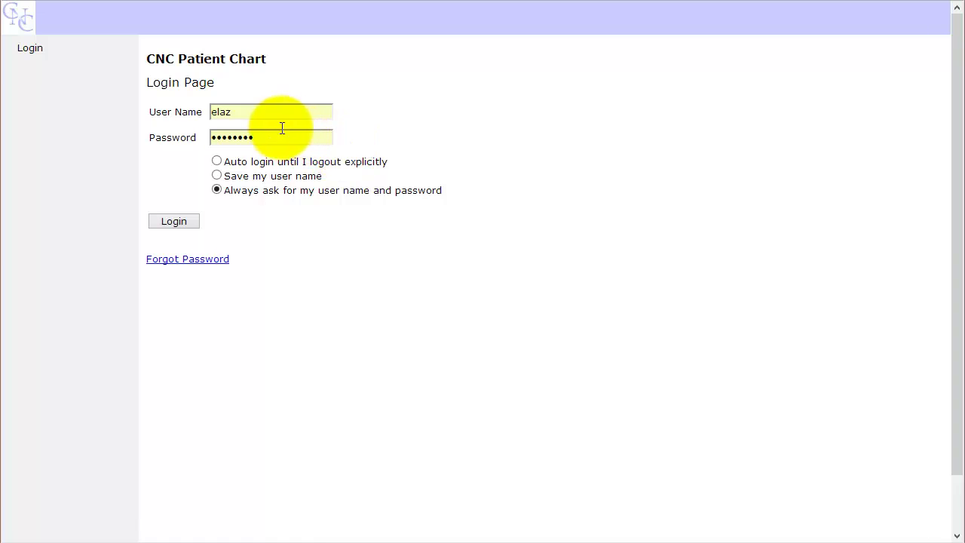
Step: Log back in and open the note-to-self from Messages from staff
left_click(193, 218)
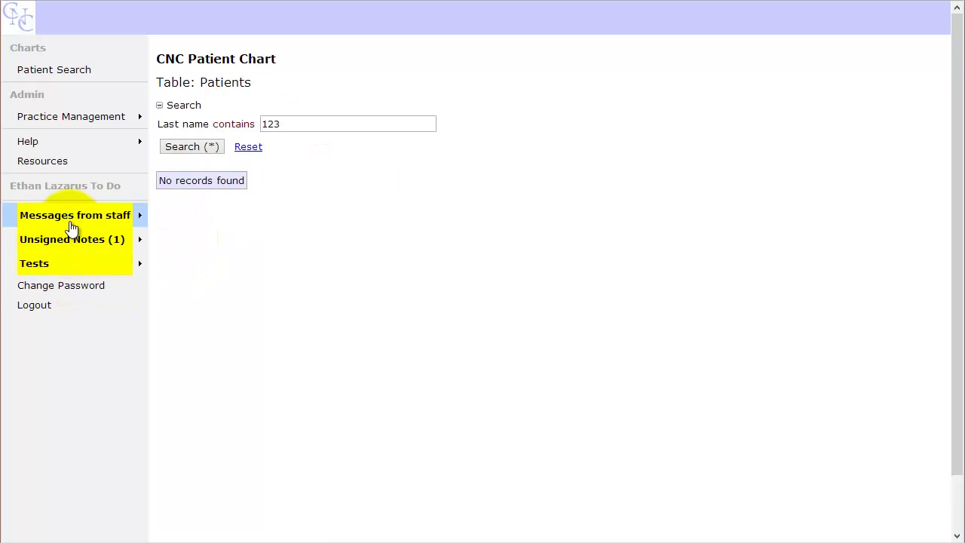
mouse_move(72, 228)
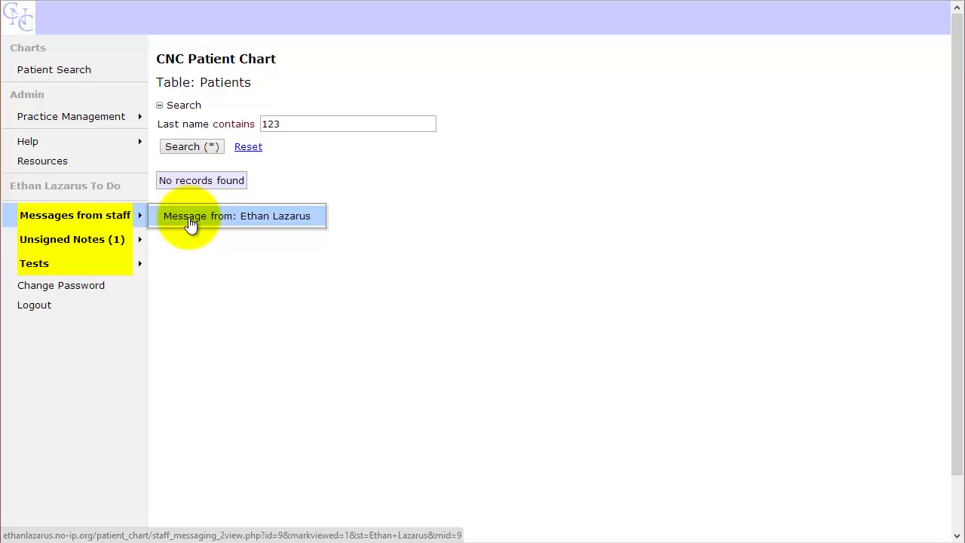
left_click(190, 220)
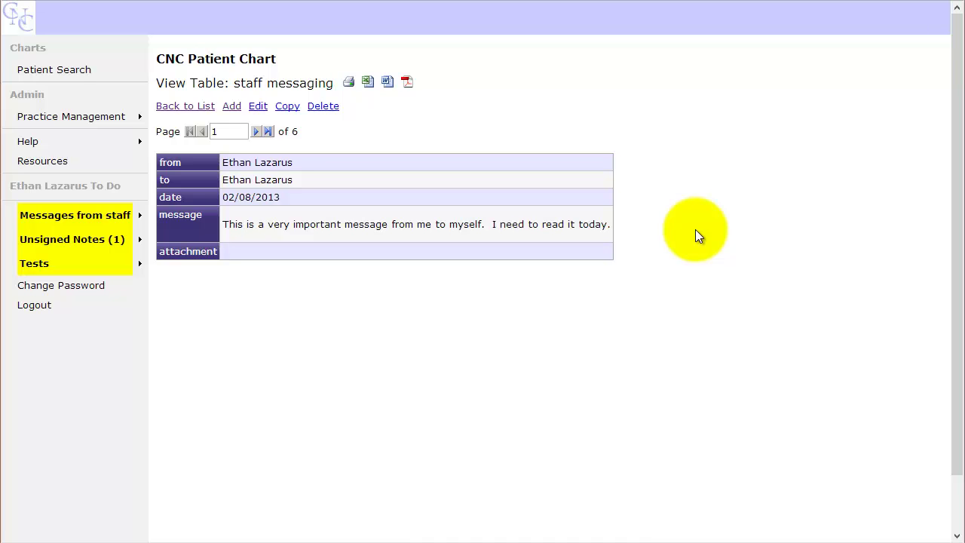
Step: Go back to the six-record staff messaging list and dismiss the Tests flyout
left_click(185, 110)
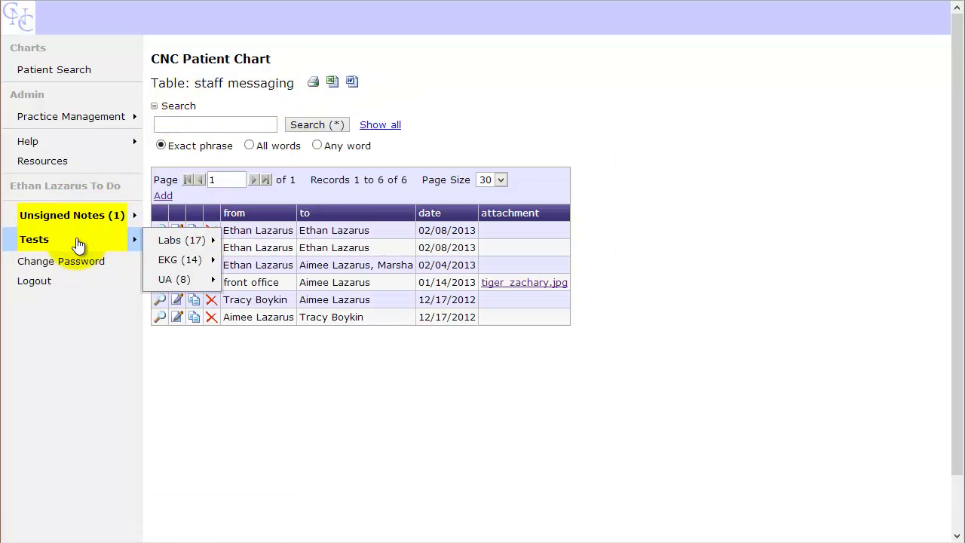
left_click(314, 413)
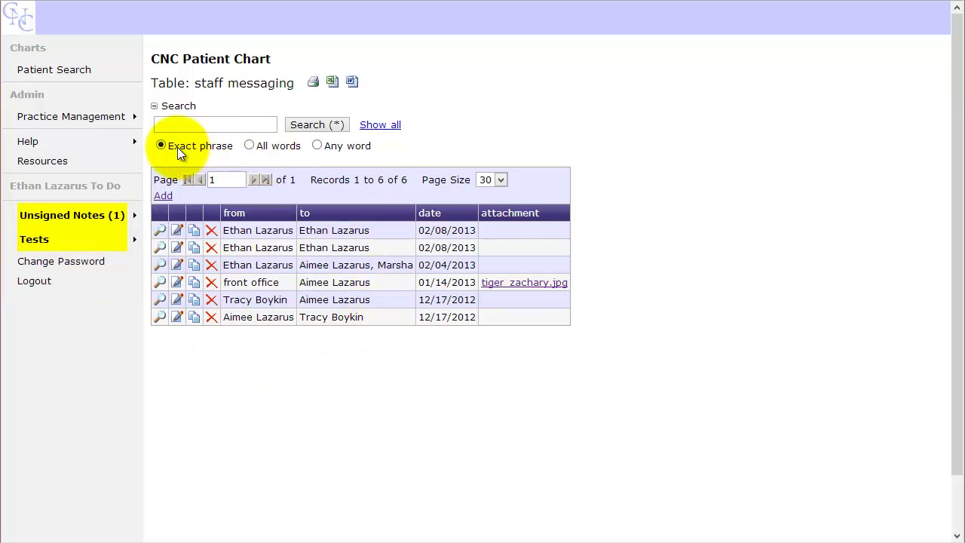
mouse_move(130, 118)
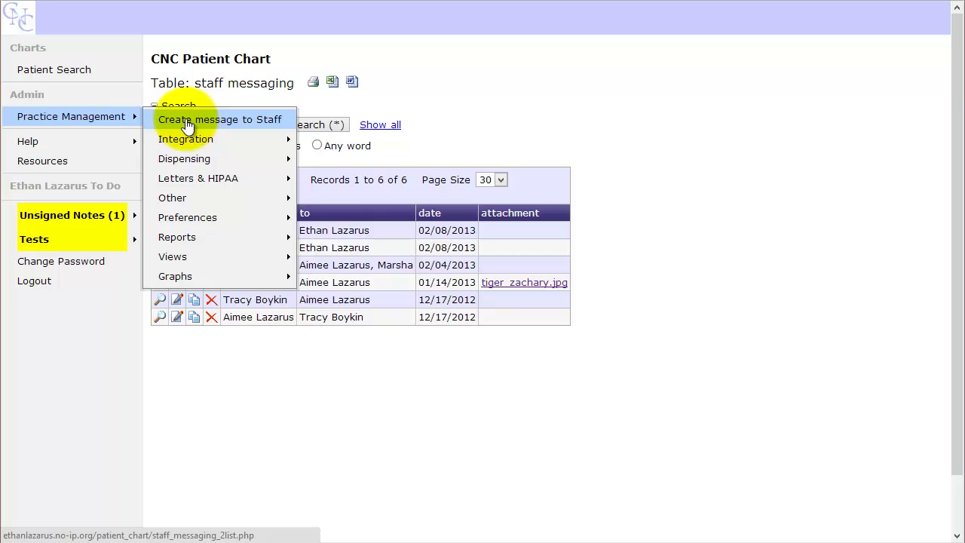